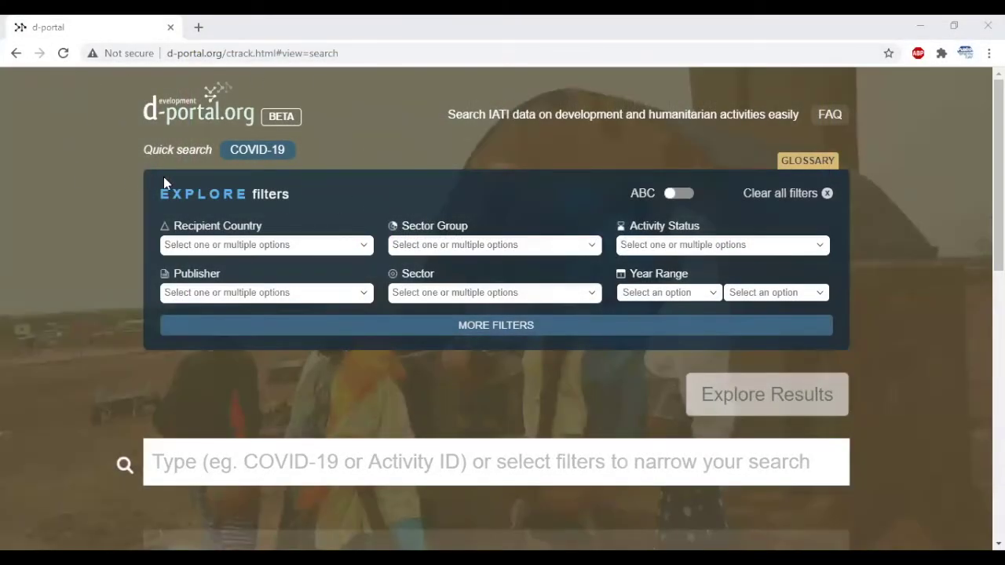
Step: Filter the activity search to recipient country Guatemala (GT) starting from year 2018
{"action": "left_click", "coordinate": [270, 241]}
{"action": "type", "text": "guat"}
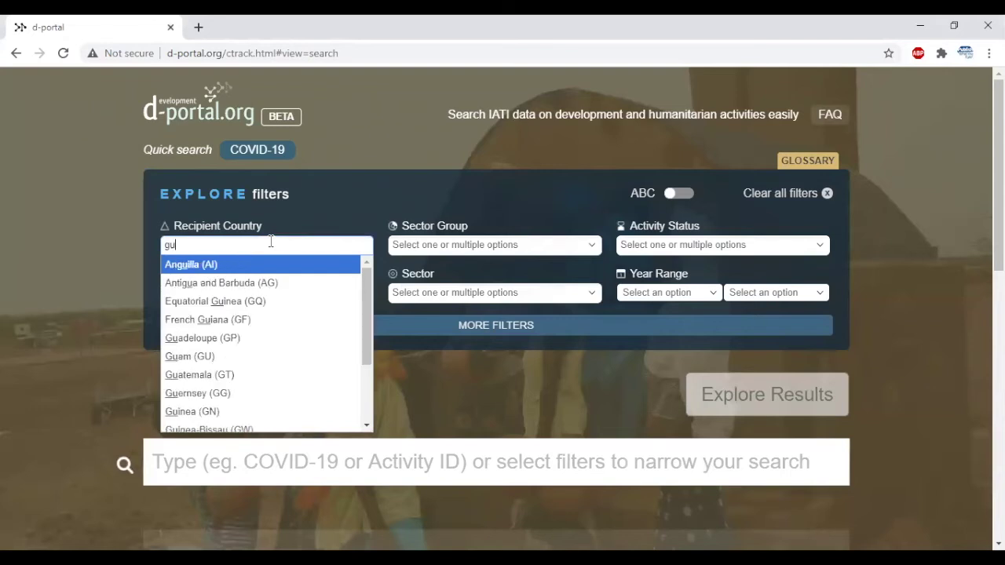
{"action": "left_click", "coordinate": [254, 265]}
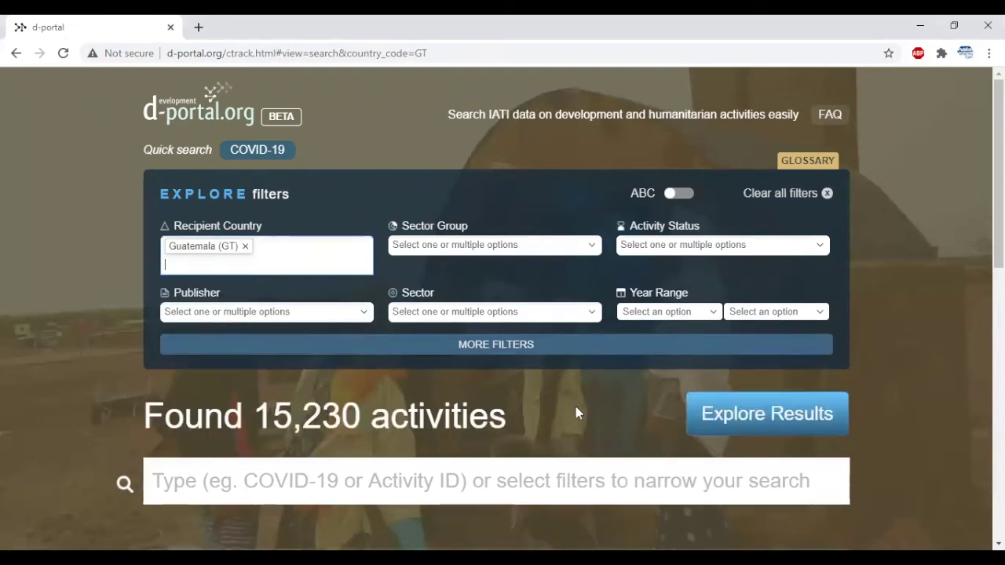
{"action": "left_click", "coordinate": [634, 317]}
{"action": "type", "text": "2018"}
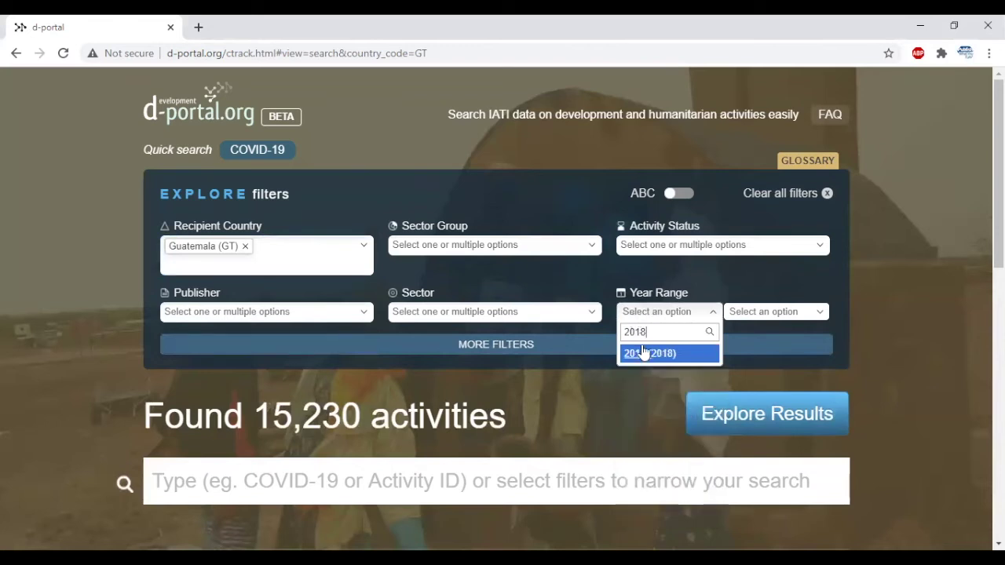
{"action": "left_click", "coordinate": [643, 353]}
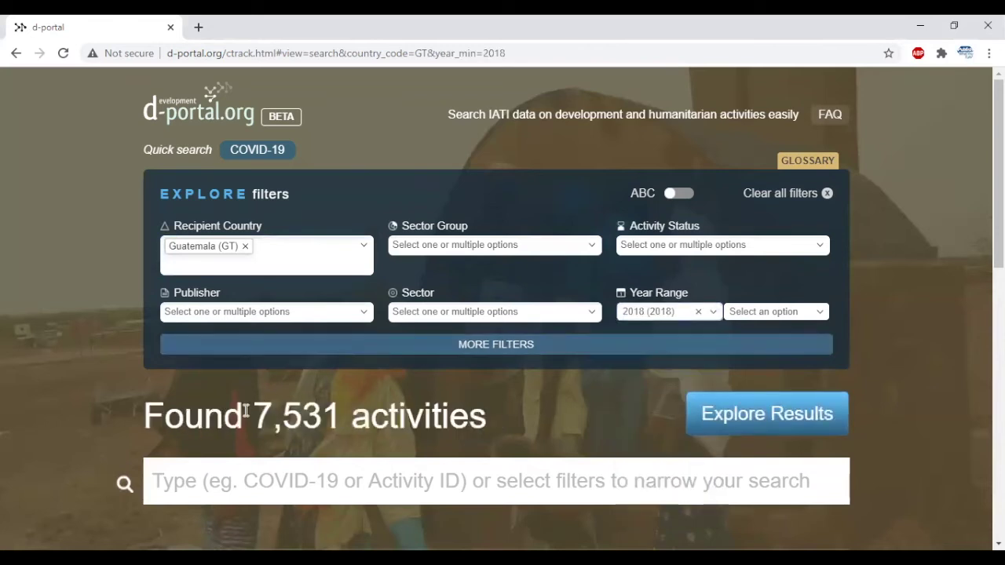
Step: Add Gender Equality principal and significant objective policy markers and show the 524 results
{"action": "left_click", "coordinate": [518, 353]}
{"action": "scroll", "coordinate": [516, 354], "scroll_direction": "down", "scroll_amount": 1}
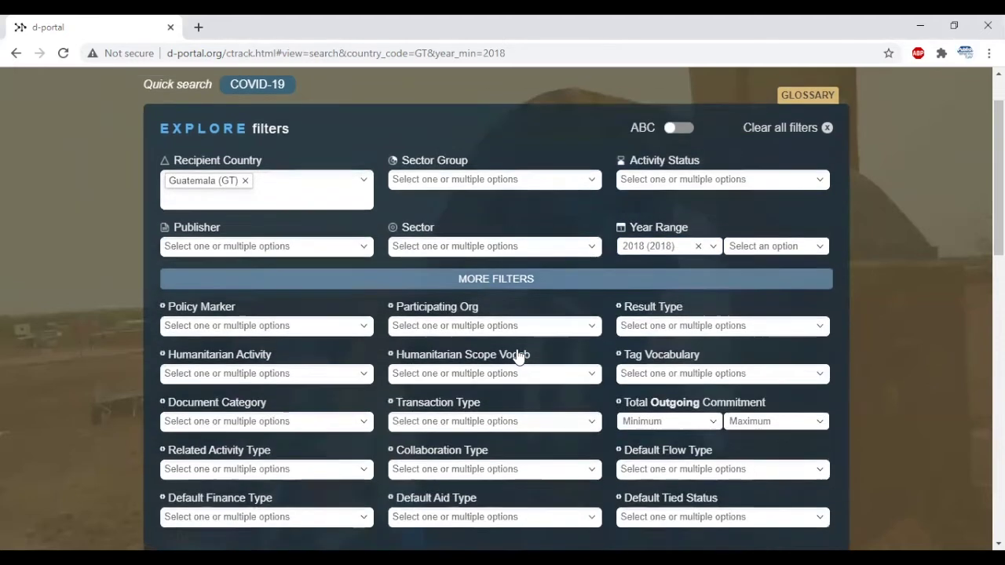
{"action": "left_click", "coordinate": [274, 318]}
{"action": "type", "text": "gender"}
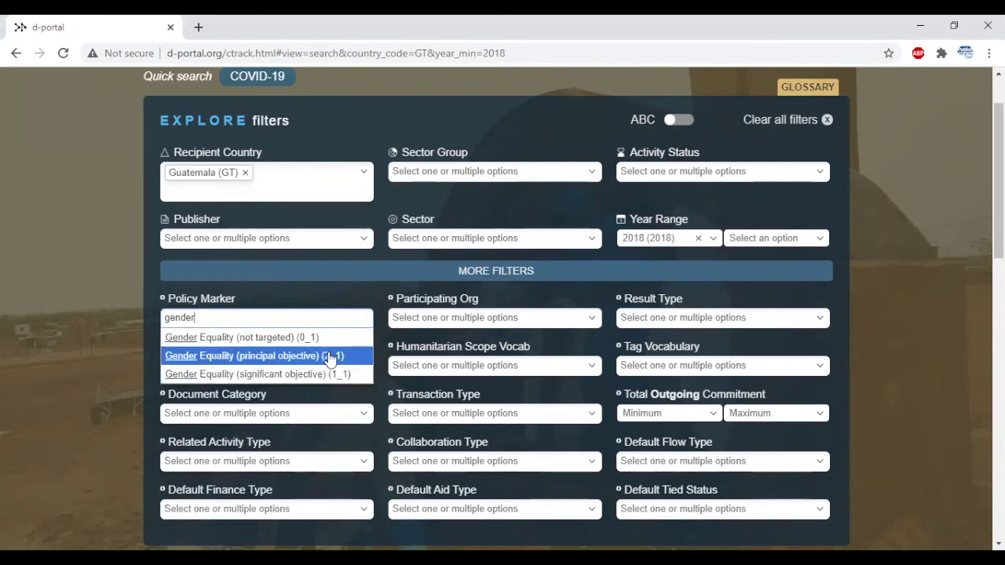
{"action": "left_click", "coordinate": [329, 358]}
{"action": "type", "text": "gender"}
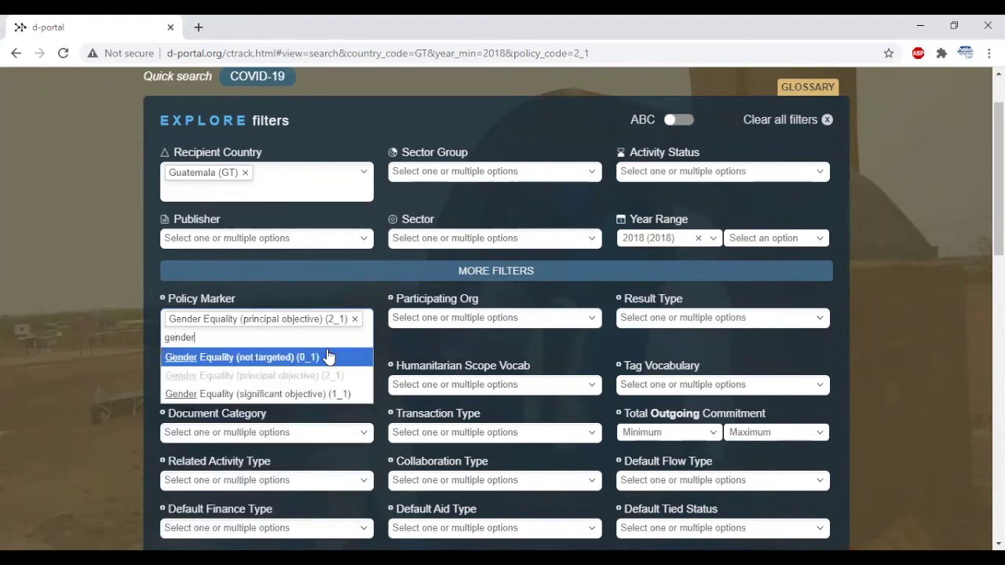
{"action": "left_click", "coordinate": [330, 394]}
{"action": "scroll", "coordinate": [414, 359], "scroll_direction": "down", "scroll_amount": 2}
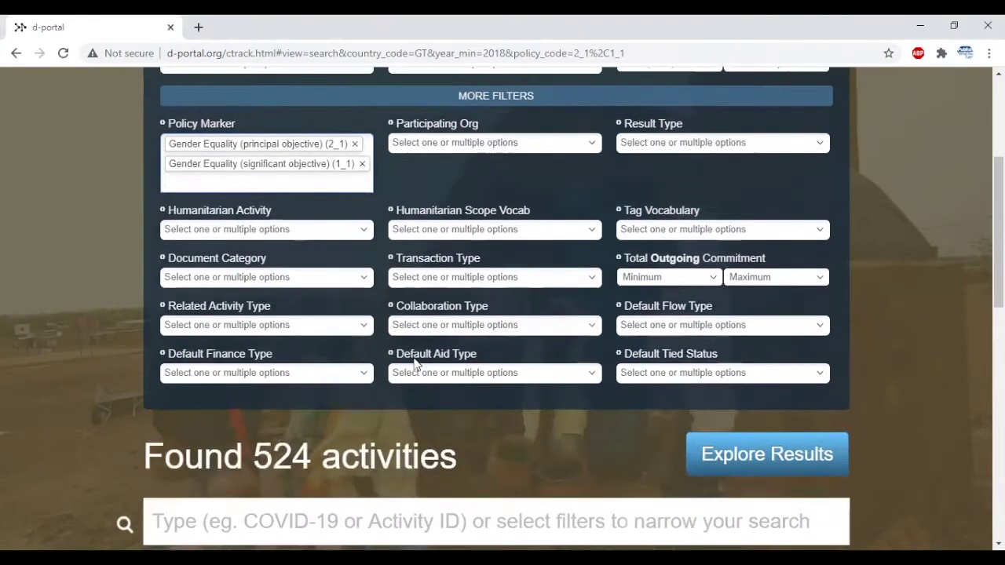
{"action": "scroll", "coordinate": [414, 361], "scroll_direction": "down", "scroll_amount": 1}
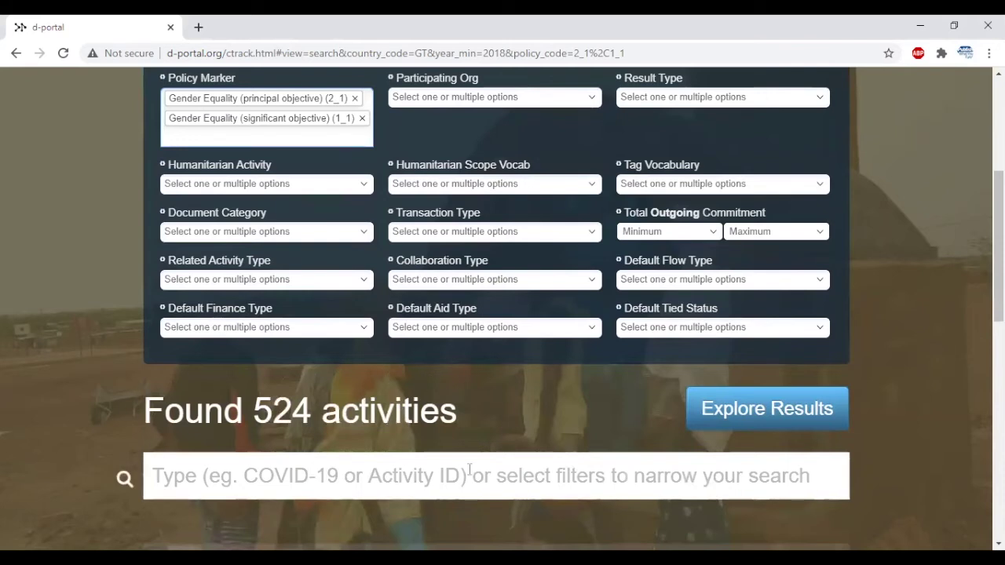
{"action": "left_click", "coordinate": [730, 415]}
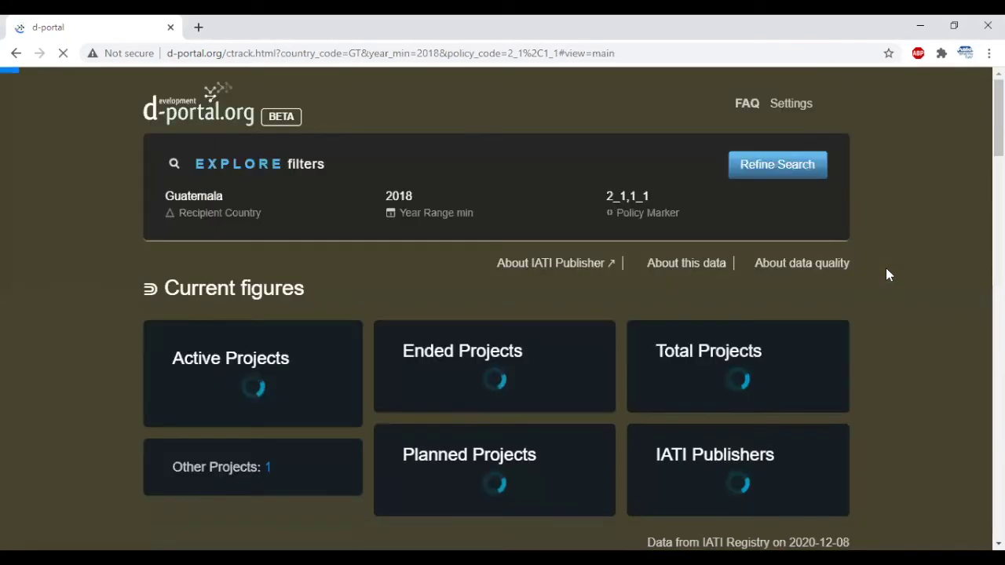
Step: Review the Current figures cards and funding charts for the 524 filtered projects
{"action": "scroll", "coordinate": [885, 268], "scroll_direction": "down", "scroll_amount": 1}
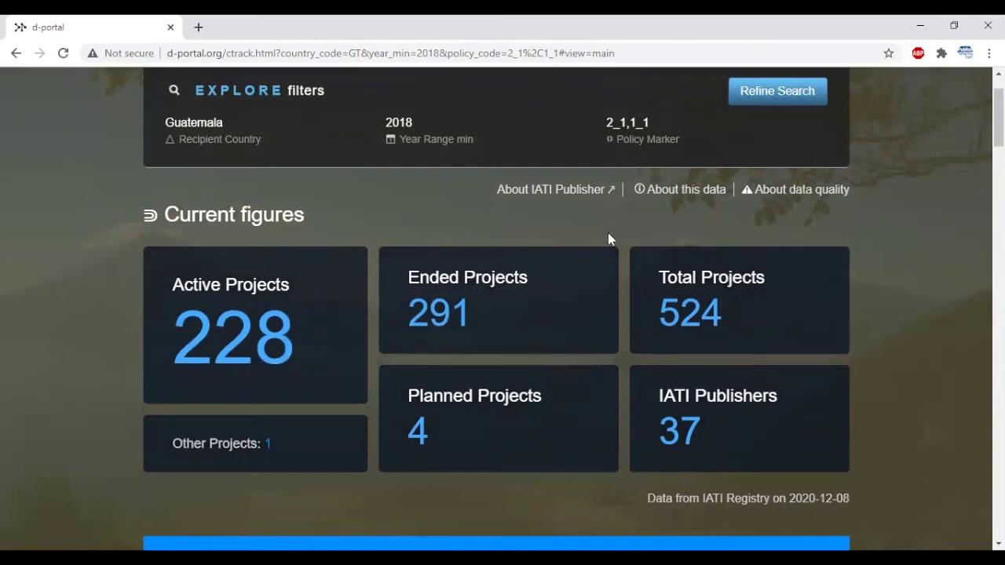
{"action": "mouse_move", "coordinate": [533, 317]}
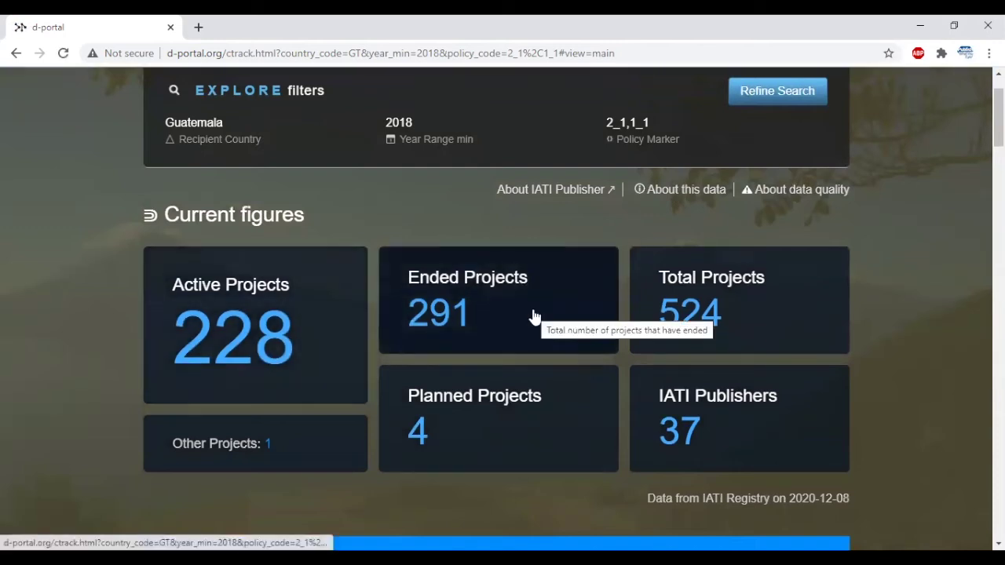
{"action": "mouse_move", "coordinate": [699, 429]}
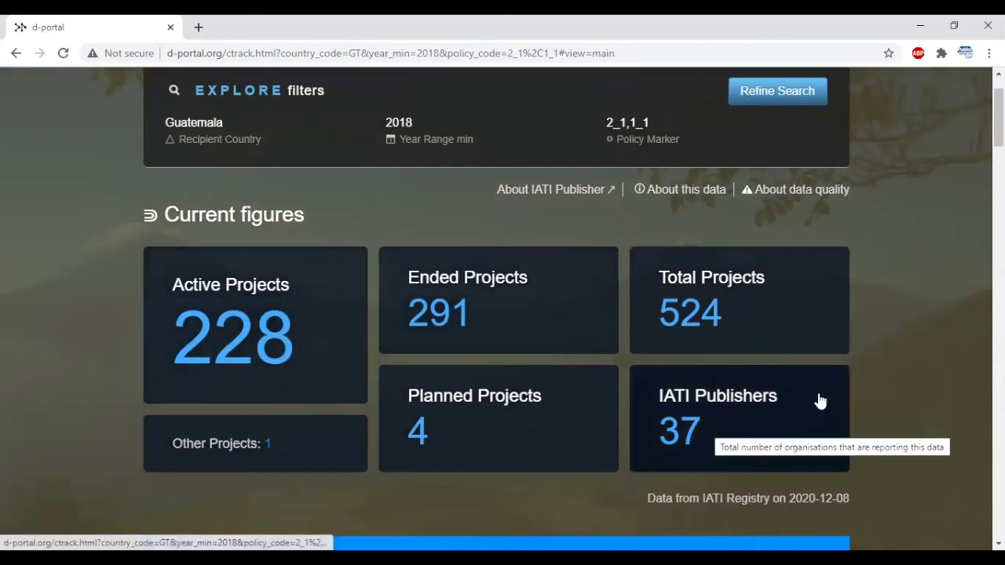
{"action": "scroll", "coordinate": [886, 365], "scroll_direction": "down", "scroll_amount": 4}
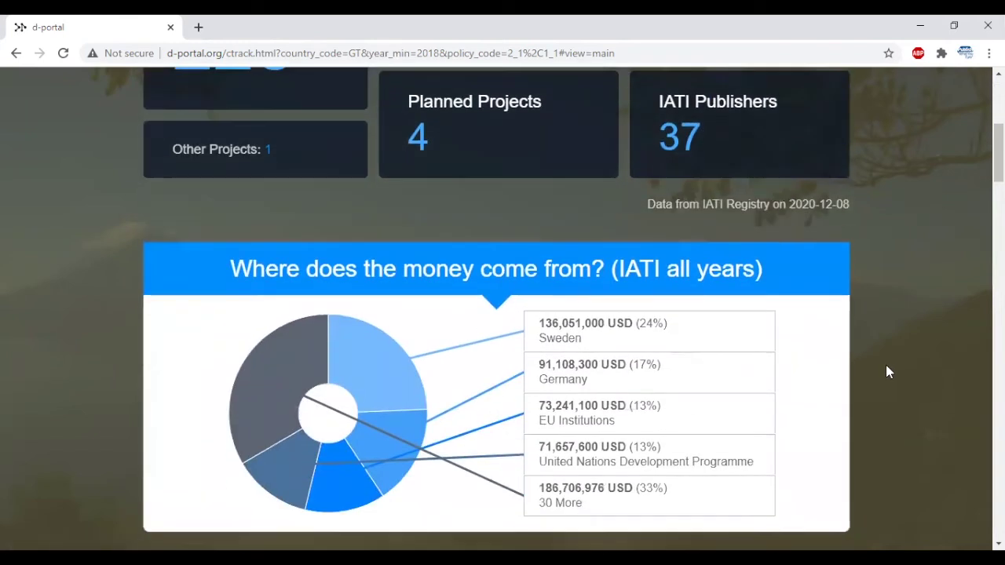
{"action": "scroll", "coordinate": [886, 365], "scroll_direction": "down", "scroll_amount": 1}
{"action": "mouse_move", "coordinate": [699, 285]}
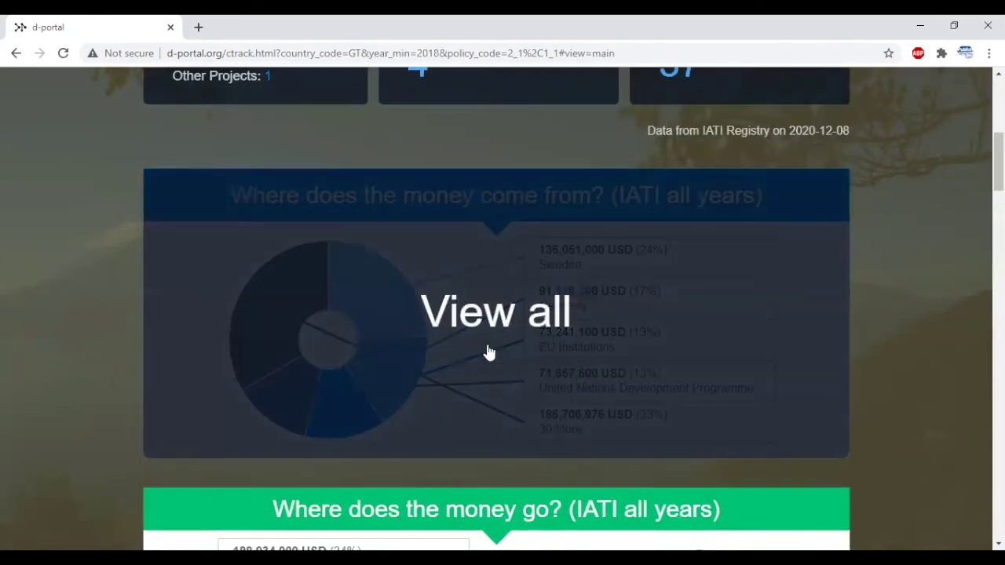
{"action": "scroll", "coordinate": [943, 313], "scroll_direction": "down", "scroll_amount": 4}
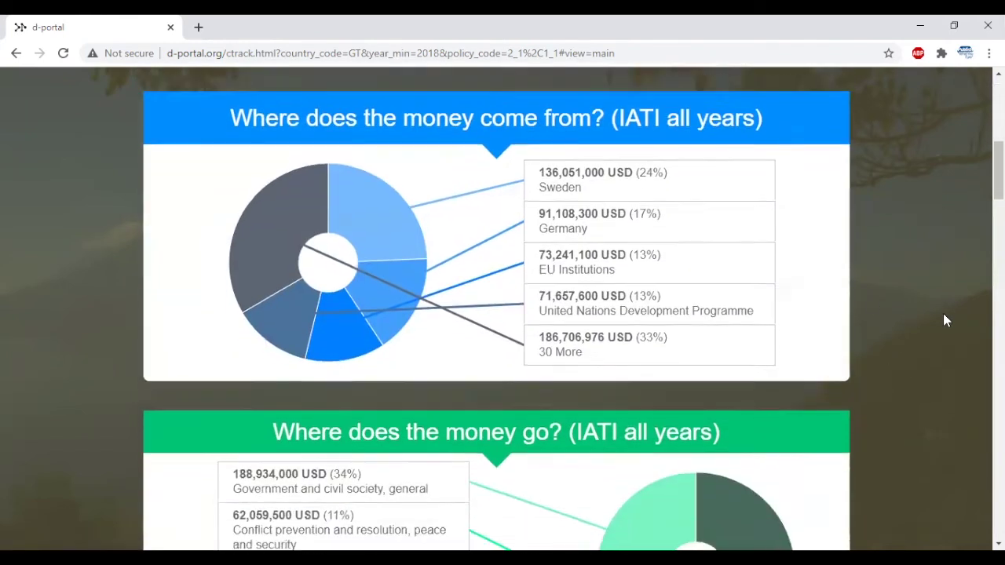
{"action": "mouse_move", "coordinate": [710, 358]}
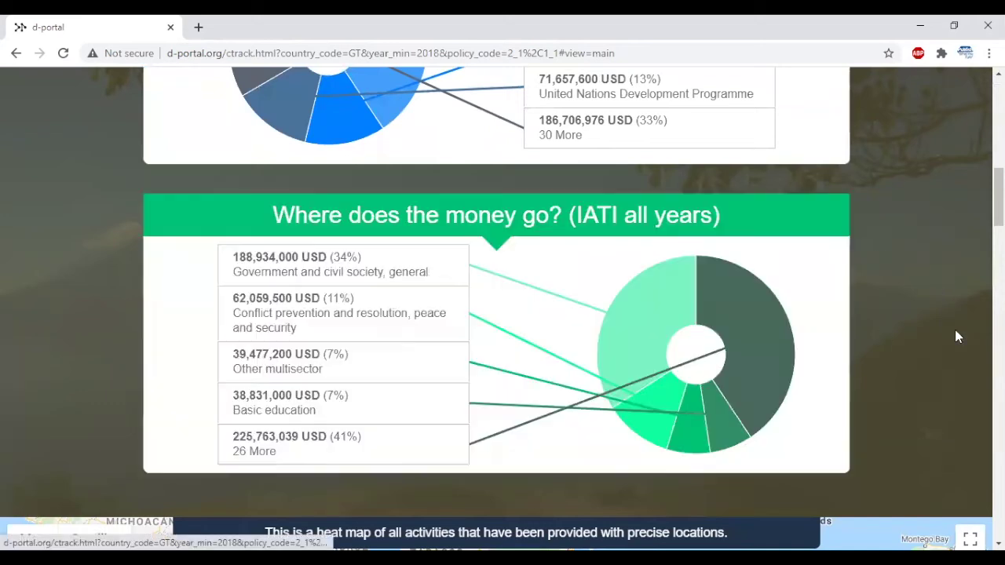
Step: Scroll through the activity heat map and project lists, then bring up the full 524-project list
{"action": "scroll", "coordinate": [966, 330], "scroll_direction": "down", "scroll_amount": 2}
{"action": "scroll", "coordinate": [966, 336], "scroll_direction": "down", "scroll_amount": 3}
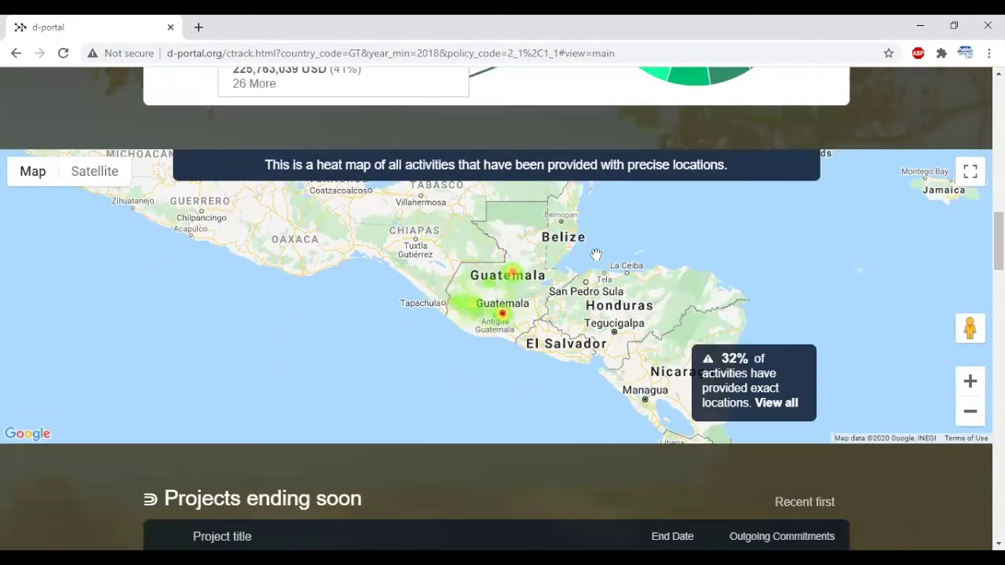
{"action": "scroll", "coordinate": [416, 287], "scroll_direction": "down", "scroll_amount": 3}
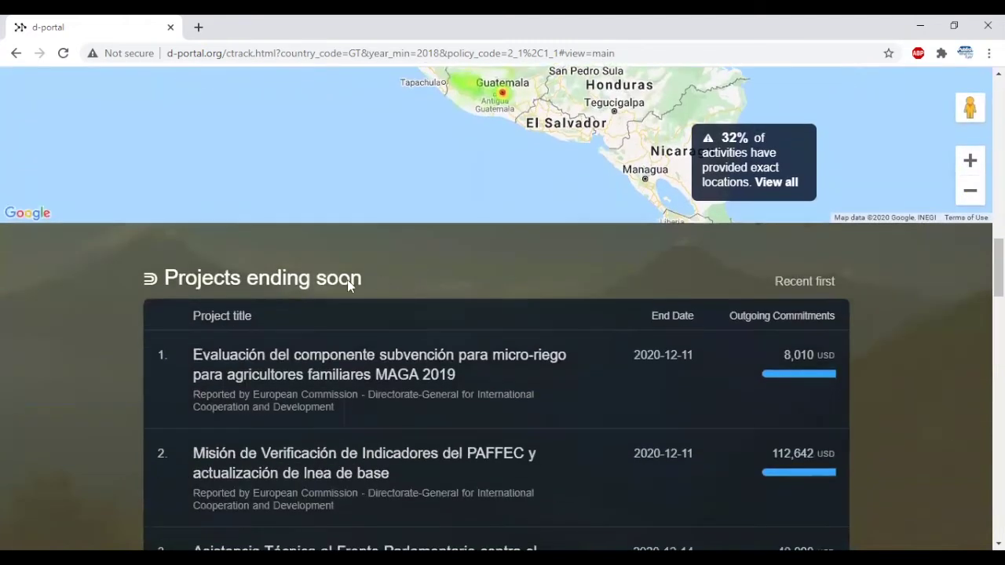
{"action": "scroll", "coordinate": [349, 286], "scroll_direction": "down", "scroll_amount": 9}
{"action": "scroll", "coordinate": [495, 310], "scroll_direction": "down", "scroll_amount": 1}
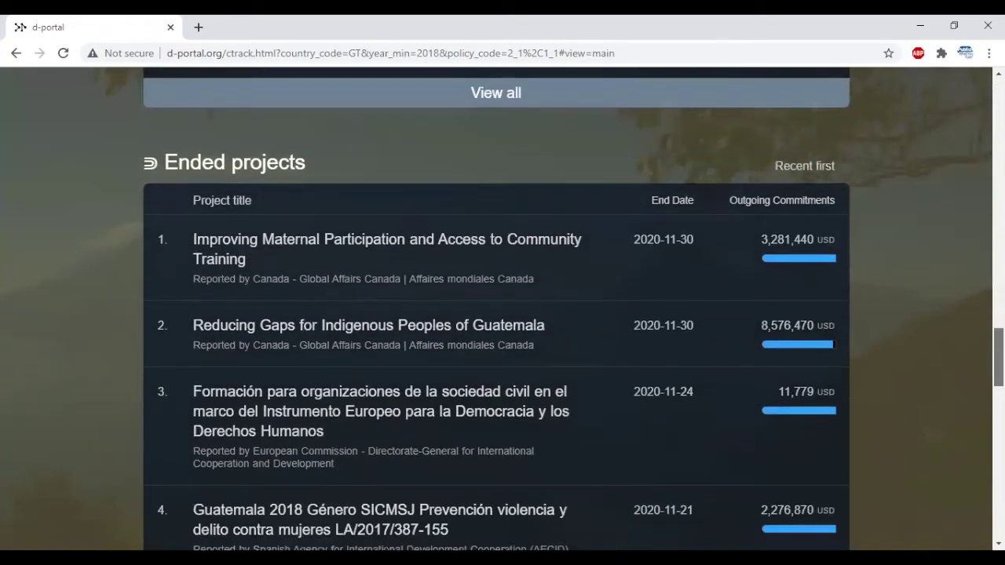
{"action": "scroll", "coordinate": [502, 309], "scroll_direction": "up", "scroll_amount": 20}
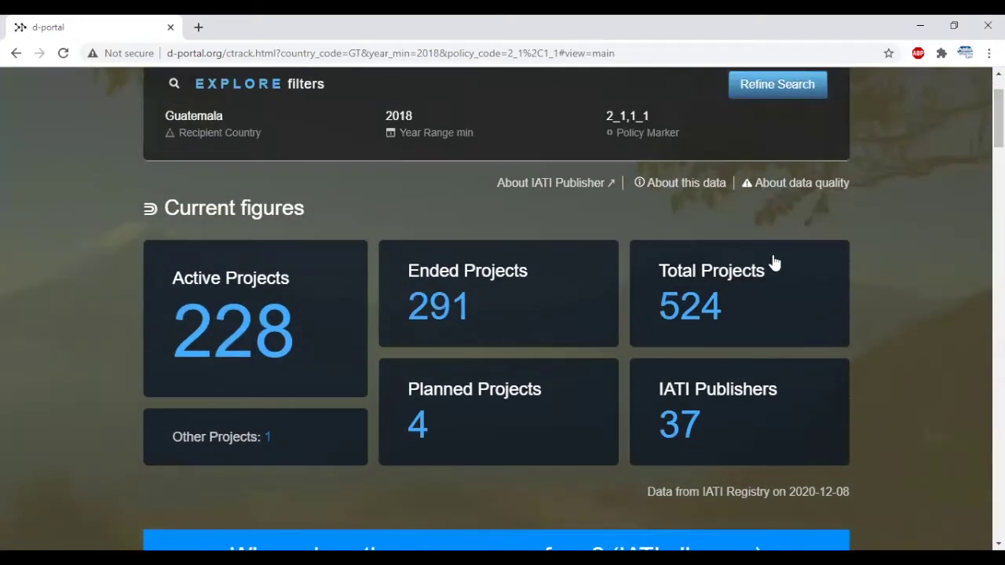
{"action": "left_click", "coordinate": [751, 284]}
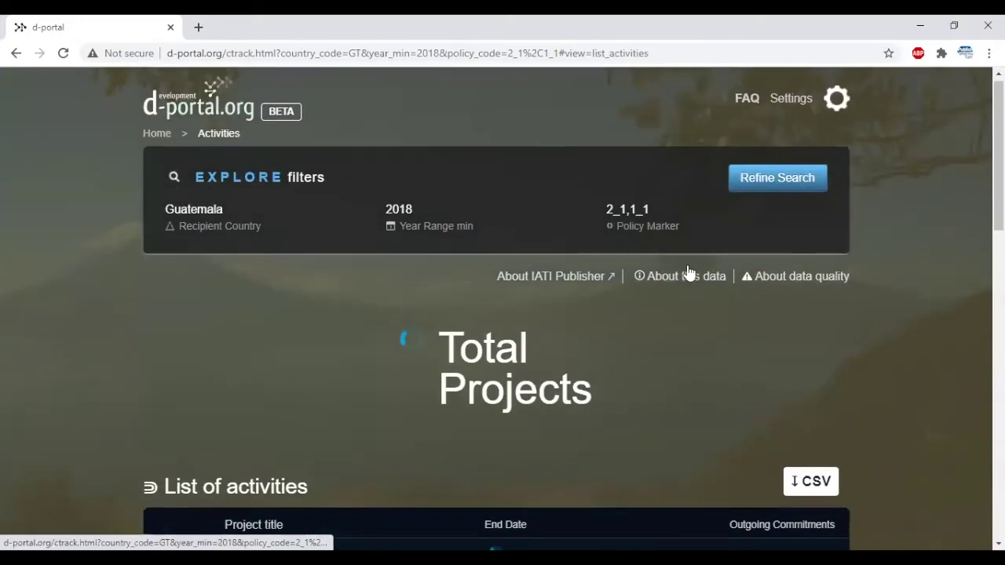
Step: Download the 524-activity list as a CSV file and open it in Excel
{"action": "scroll", "coordinate": [668, 298], "scroll_direction": "down", "scroll_amount": 2}
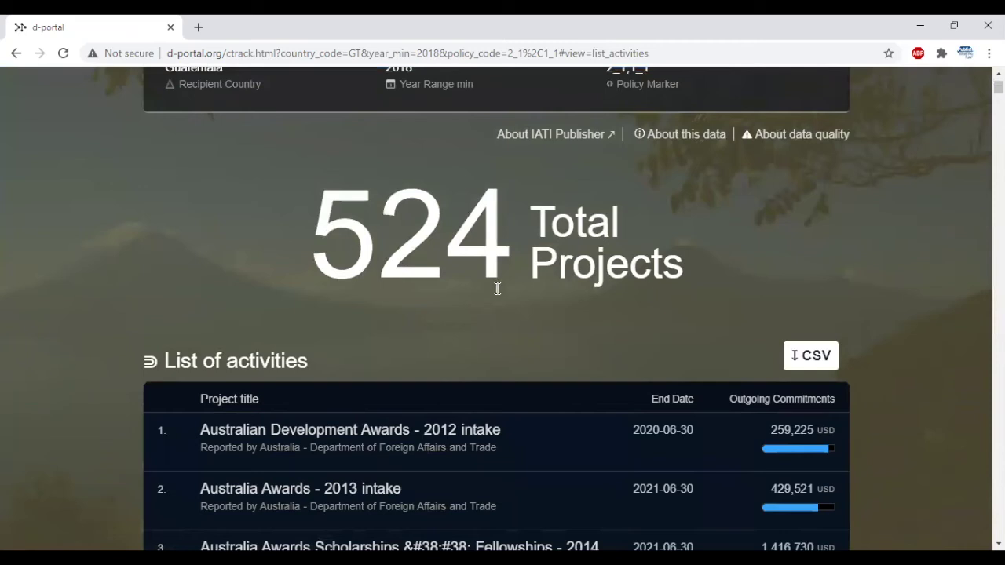
{"action": "scroll", "coordinate": [311, 306], "scroll_direction": "down", "scroll_amount": 1}
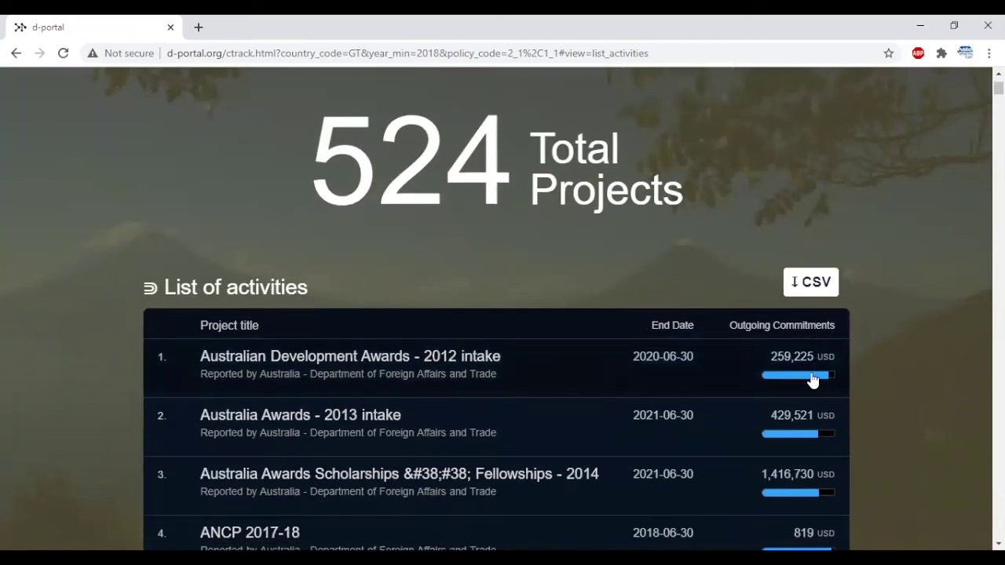
{"action": "scroll", "coordinate": [811, 376], "scroll_direction": "down", "scroll_amount": 4}
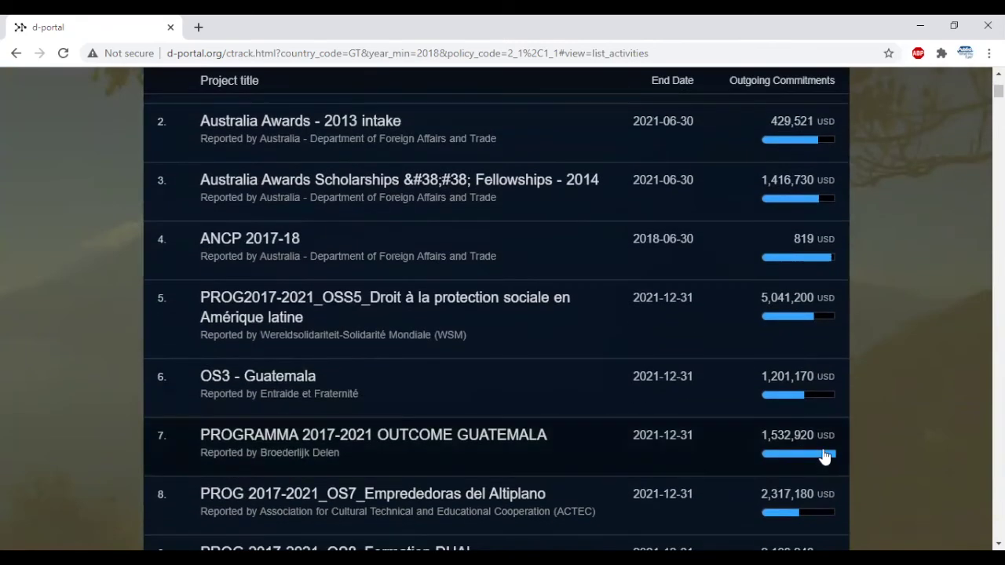
{"action": "scroll", "coordinate": [965, 302], "scroll_direction": "up", "scroll_amount": 5}
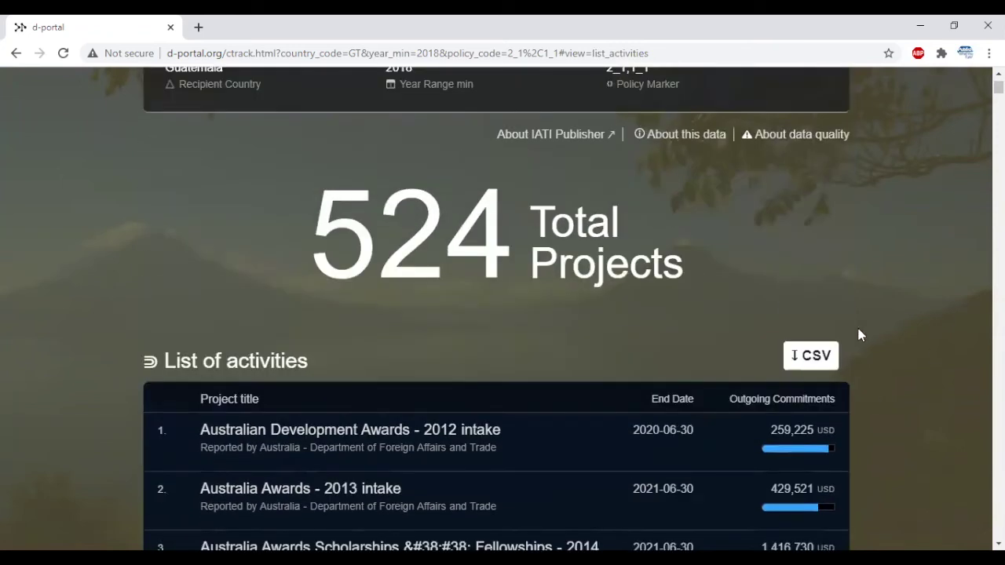
{"action": "left_click", "coordinate": [818, 359]}
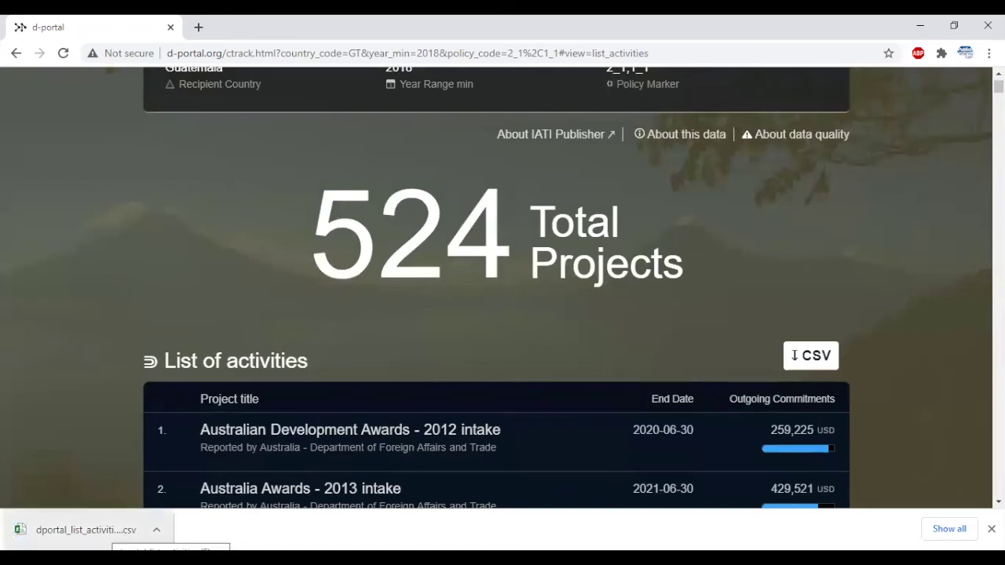
{"action": "left_click", "coordinate": [87, 530]}
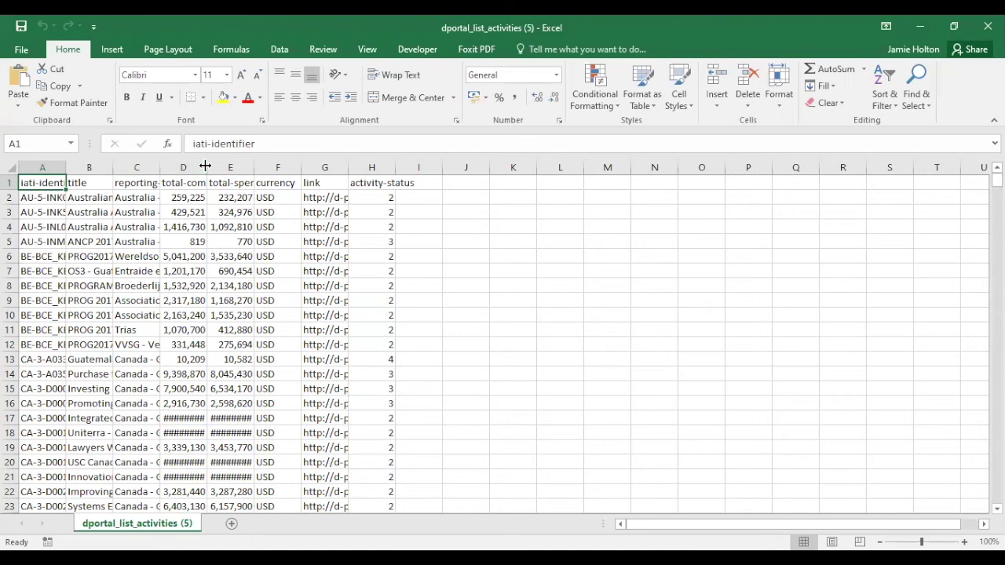
Step: Widen columns A, D and E, filter header row A1:H1, and sort total-spend largest first
{"action": "left_click_drag", "start_coordinate": [205, 167], "coordinate": [255, 166]}
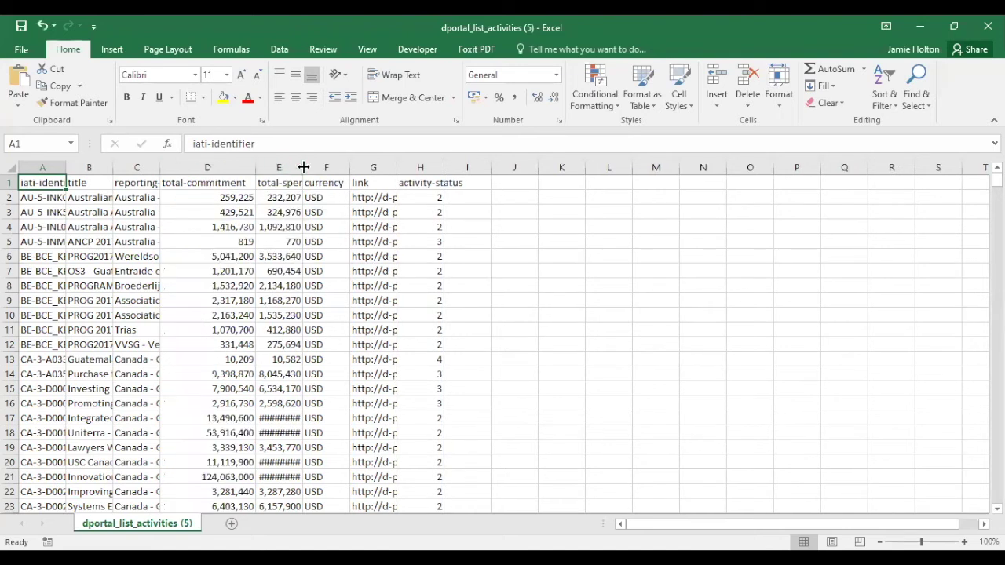
{"action": "double_click", "coordinate": [303, 167]}
{"action": "double_click", "coordinate": [65, 168]}
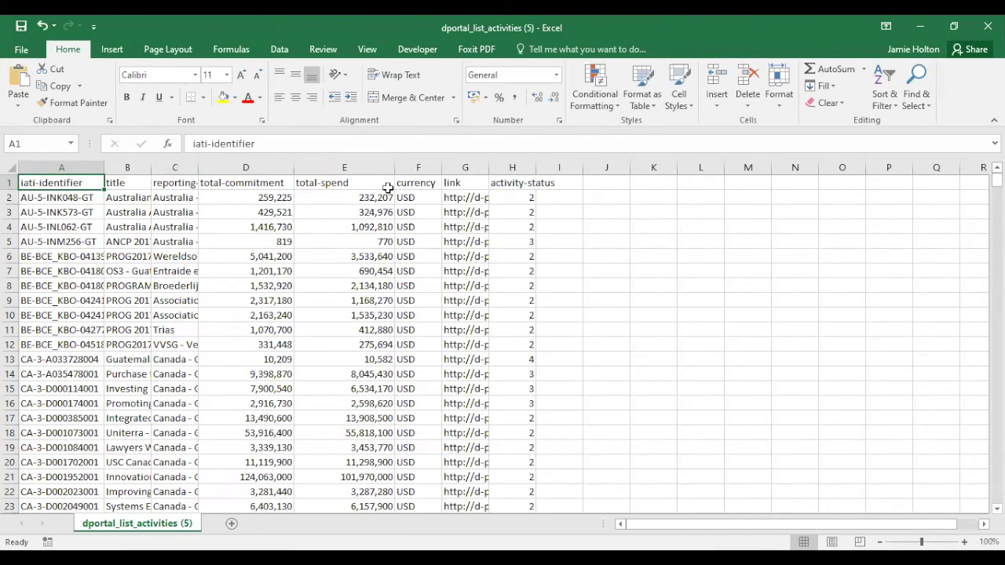
{"action": "left_click_drag", "start_coordinate": [506, 182], "coordinate": [54, 189]}
{"action": "left_click", "coordinate": [280, 49]}
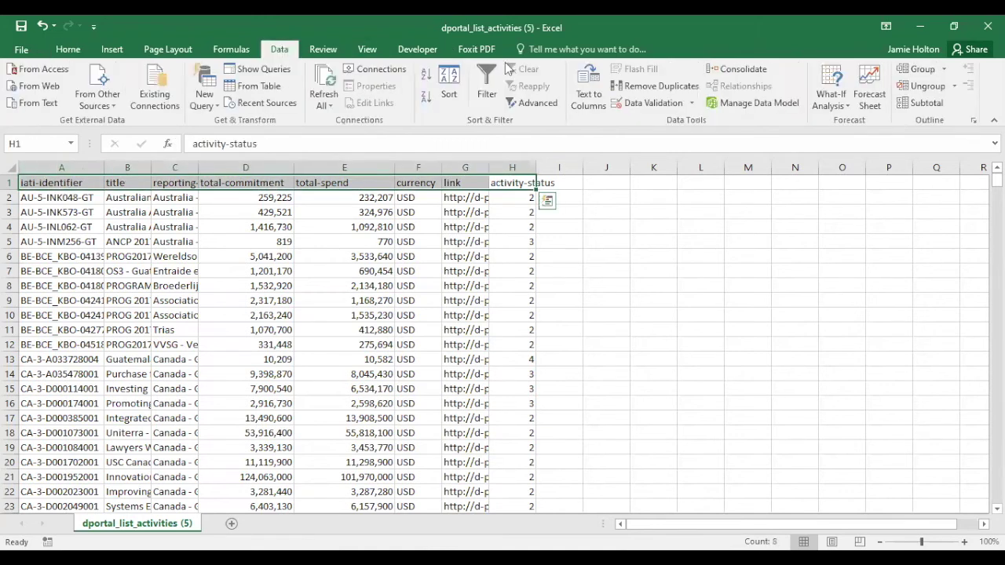
{"action": "left_click", "coordinate": [486, 86]}
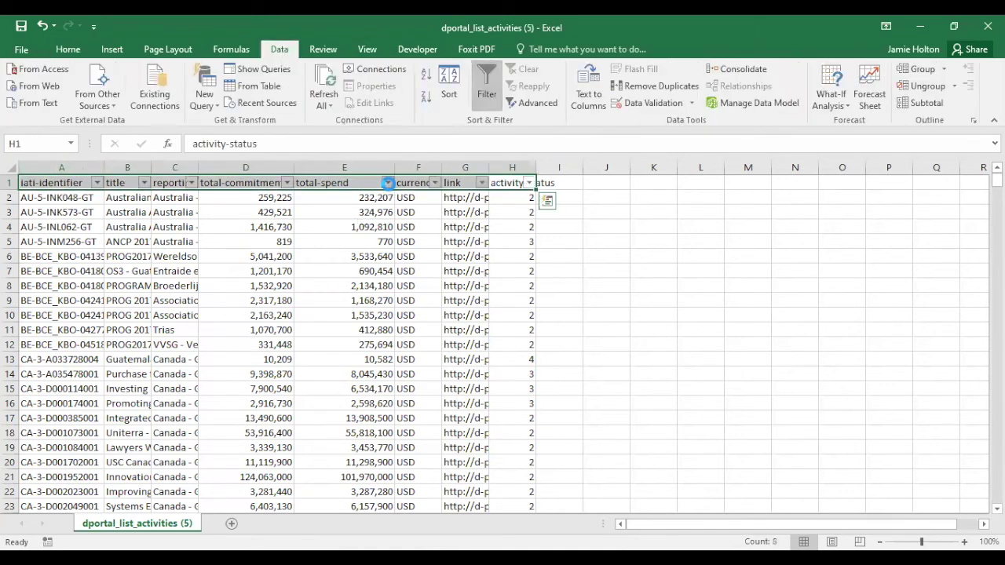
{"action": "left_click", "coordinate": [388, 182]}
{"action": "left_click", "coordinate": [625, 303]}
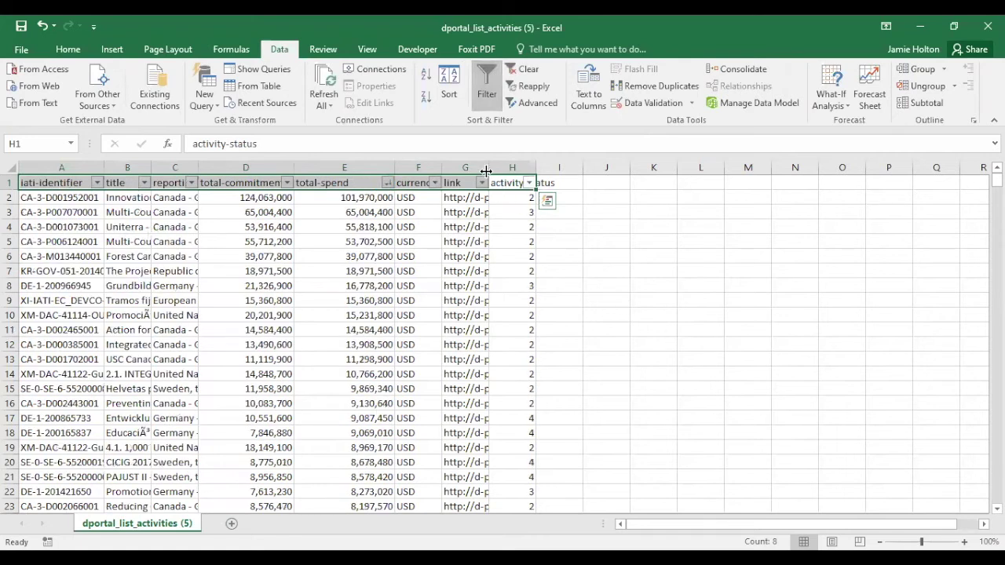
Step: Widen column G and copy the top activity's d-portal link from G2 to the browser
{"action": "left_click_drag", "start_coordinate": [487, 170], "coordinate": [631, 173]}
{"action": "left_click", "coordinate": [590, 196]}
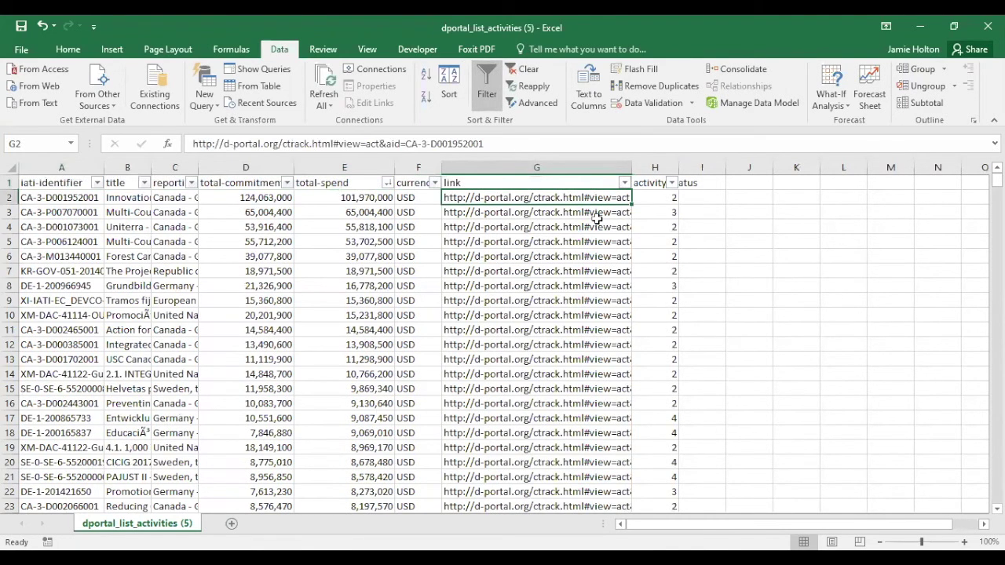
{"action": "key", "text": "ctrl+c"}
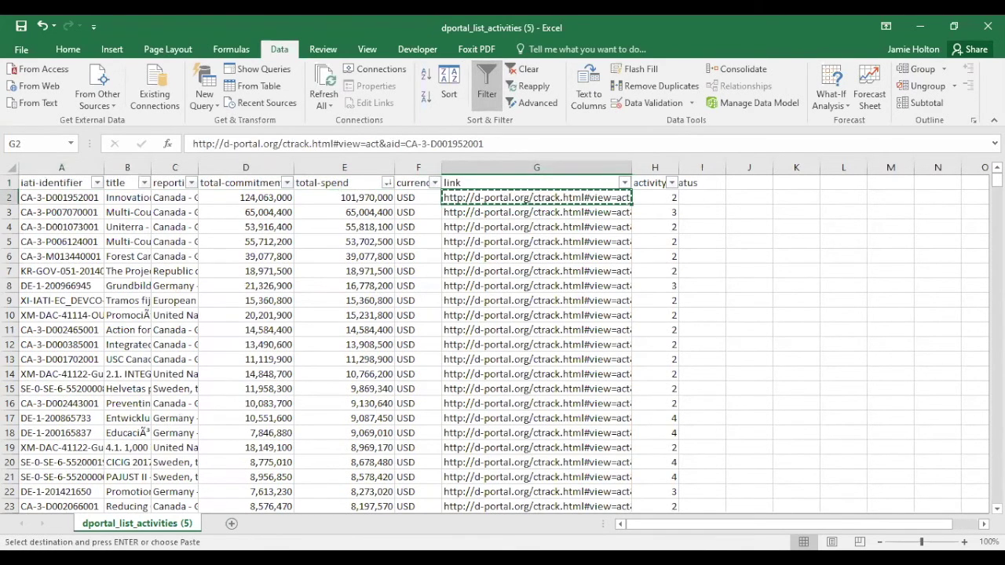
{"action": "key", "text": "alt+Tab"}
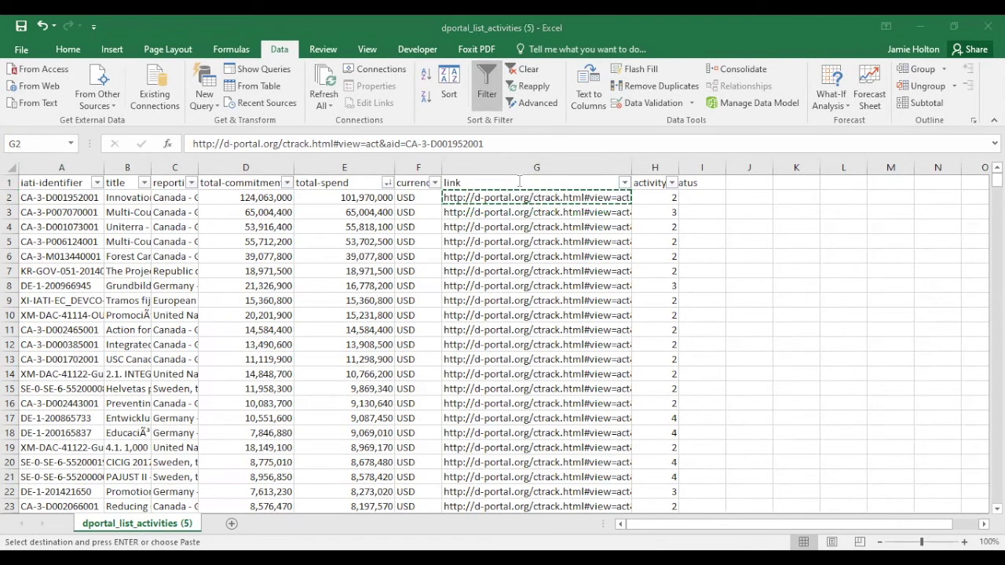
{"action": "left_click", "coordinate": [364, 49]}
Step: Load the copied link to activity CA-3-D001952001, Innovation Platform for Maternal, Newborn and Child Health
{"action": "key", "text": "ctrl+v"}
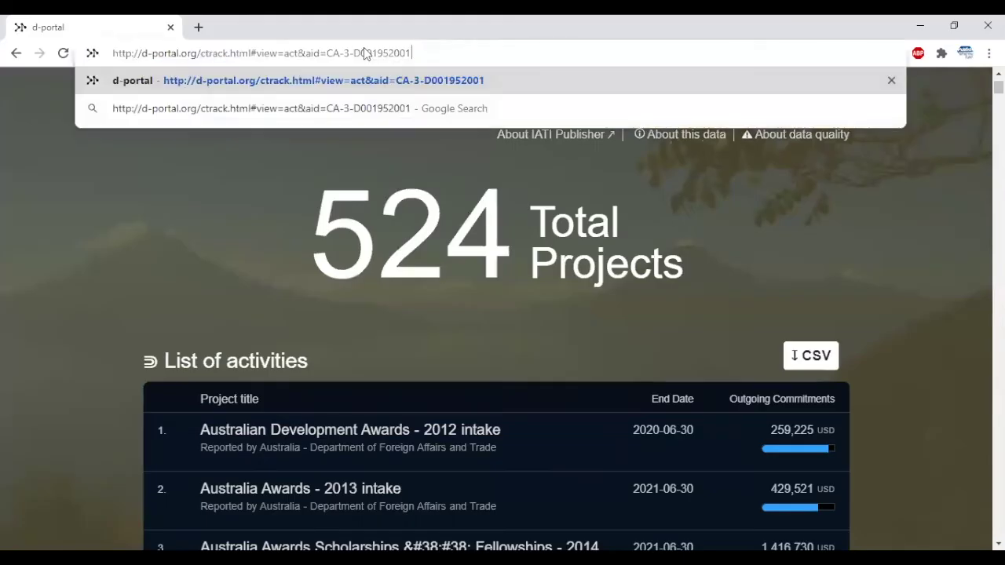
{"action": "key", "text": "Return"}
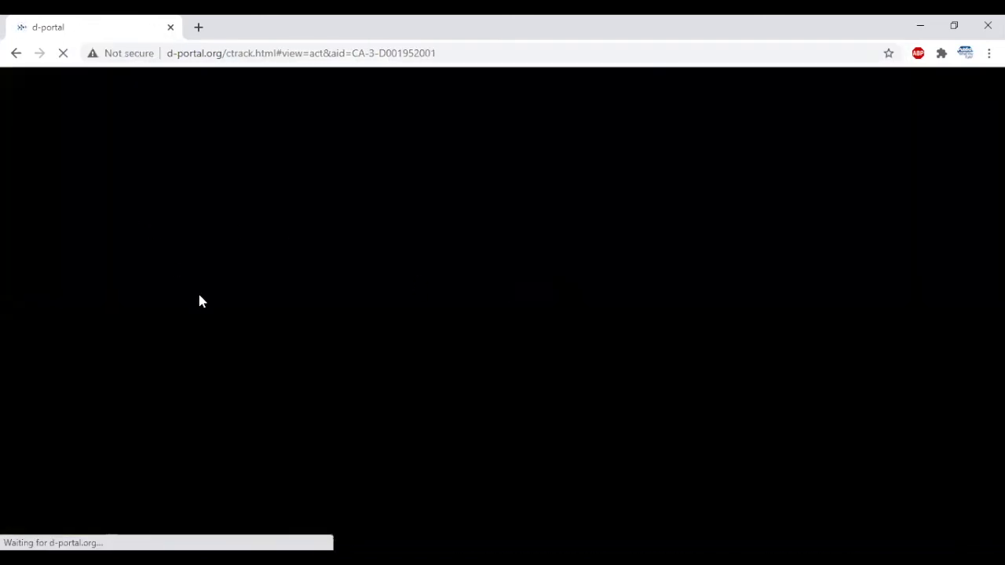
{"action": "scroll", "coordinate": [188, 287], "scroll_direction": "down", "scroll_amount": 1}
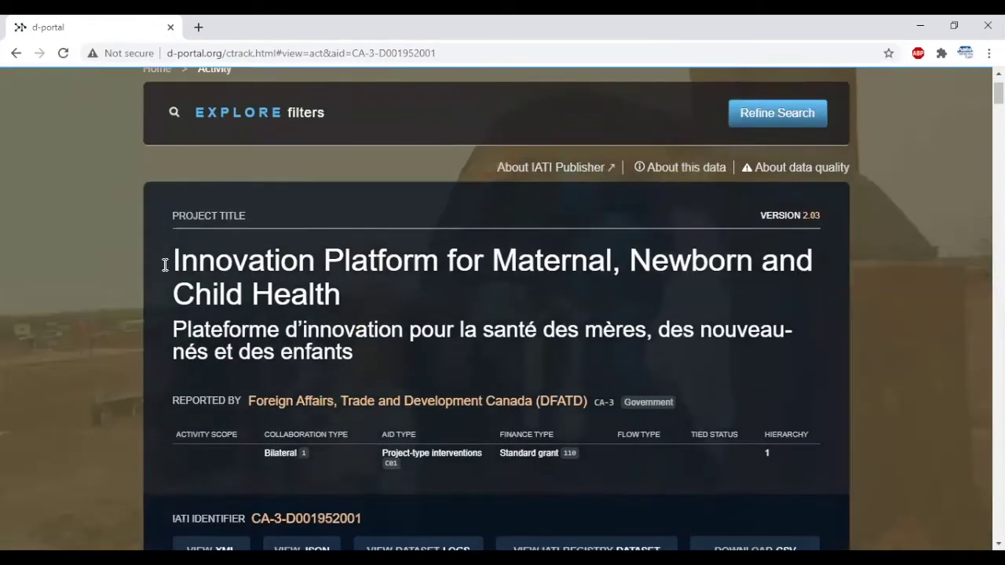
{"action": "scroll", "coordinate": [926, 366], "scroll_direction": "down", "scroll_amount": 3}
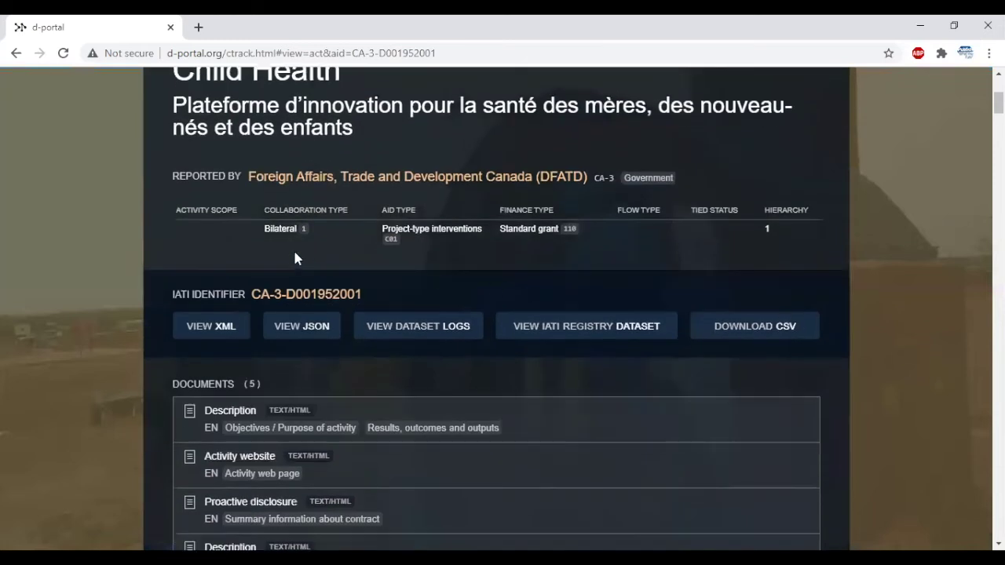
{"action": "scroll", "coordinate": [869, 346], "scroll_direction": "down", "scroll_amount": 1}
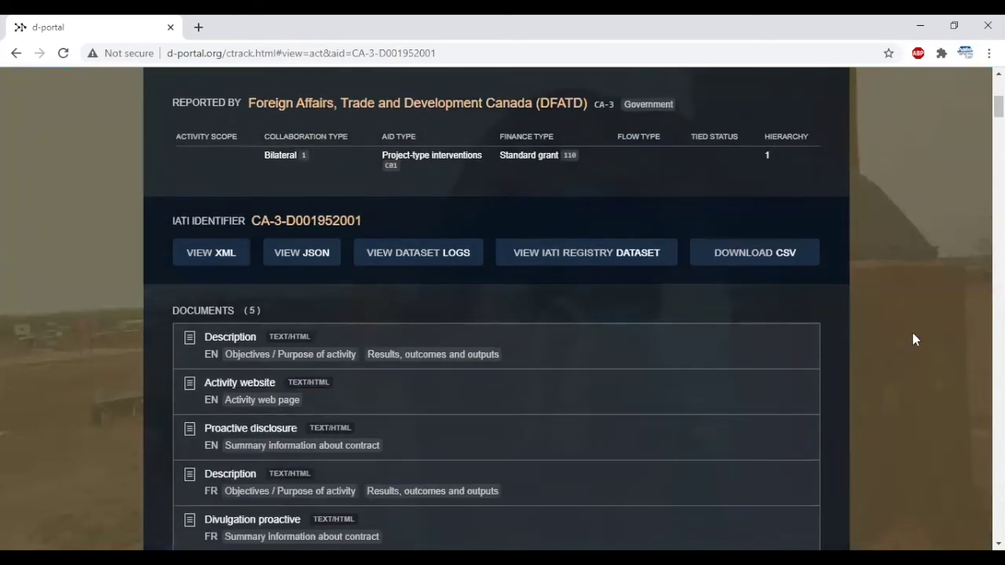
Step: Review the activity's 65 recipient countries, financial overview chart and budget table
{"action": "scroll", "coordinate": [910, 339], "scroll_direction": "down", "scroll_amount": 2}
{"action": "scroll", "coordinate": [908, 338], "scroll_direction": "down", "scroll_amount": 2}
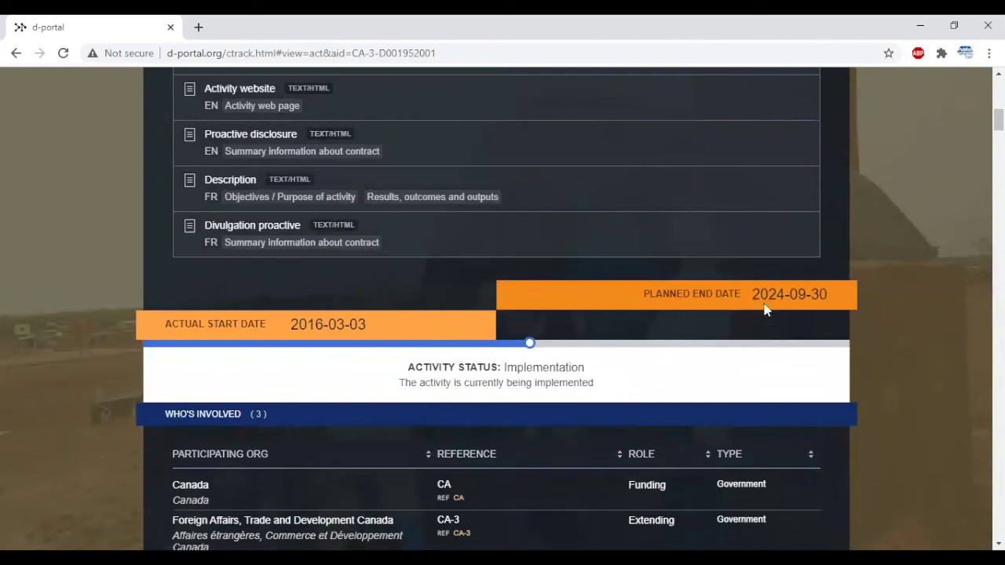
{"action": "scroll", "coordinate": [861, 334], "scroll_direction": "down", "scroll_amount": 3}
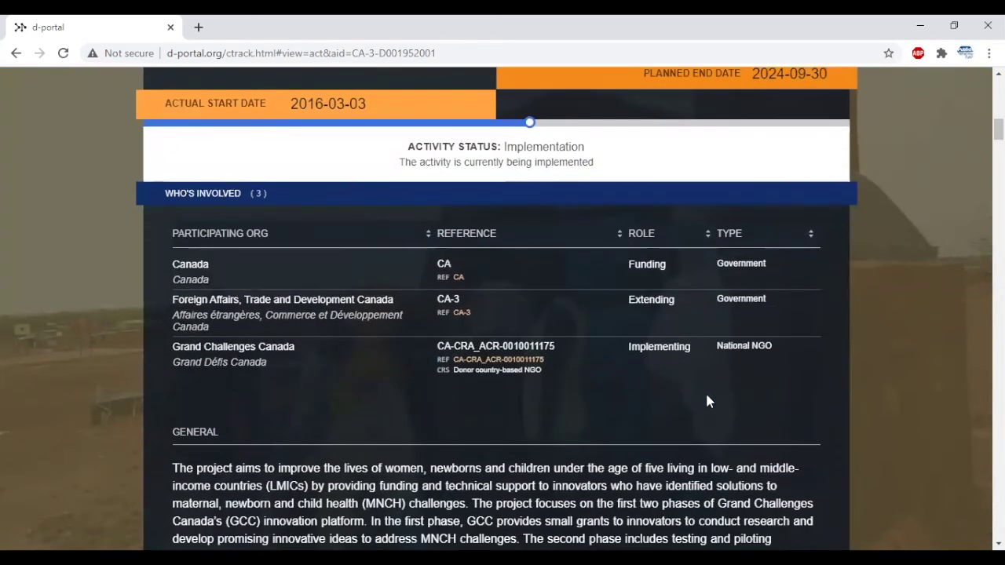
{"action": "scroll", "coordinate": [704, 398], "scroll_direction": "down", "scroll_amount": 4}
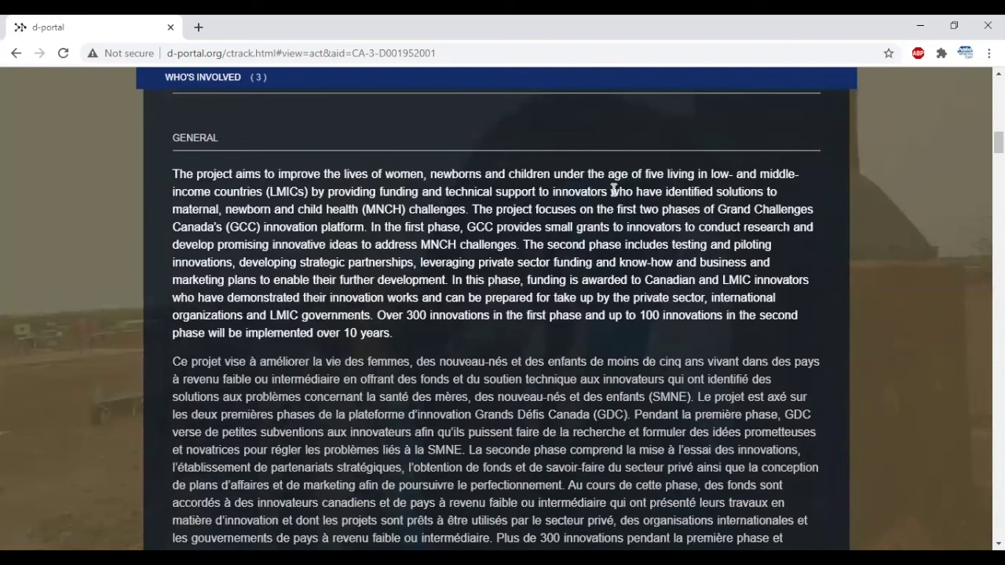
{"action": "scroll", "coordinate": [673, 373], "scroll_direction": "down", "scroll_amount": 5}
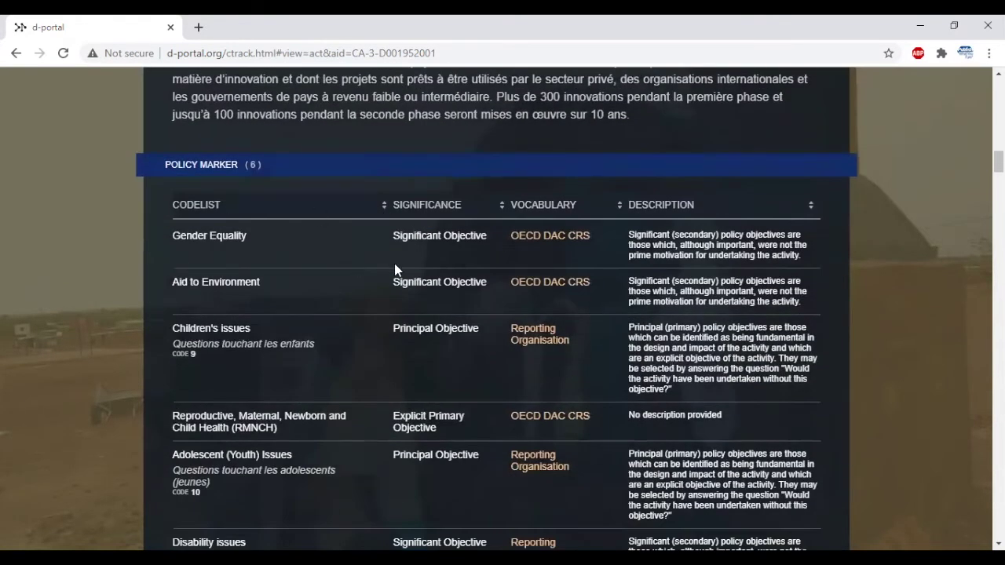
{"action": "scroll", "coordinate": [437, 259], "scroll_direction": "down", "scroll_amount": 5}
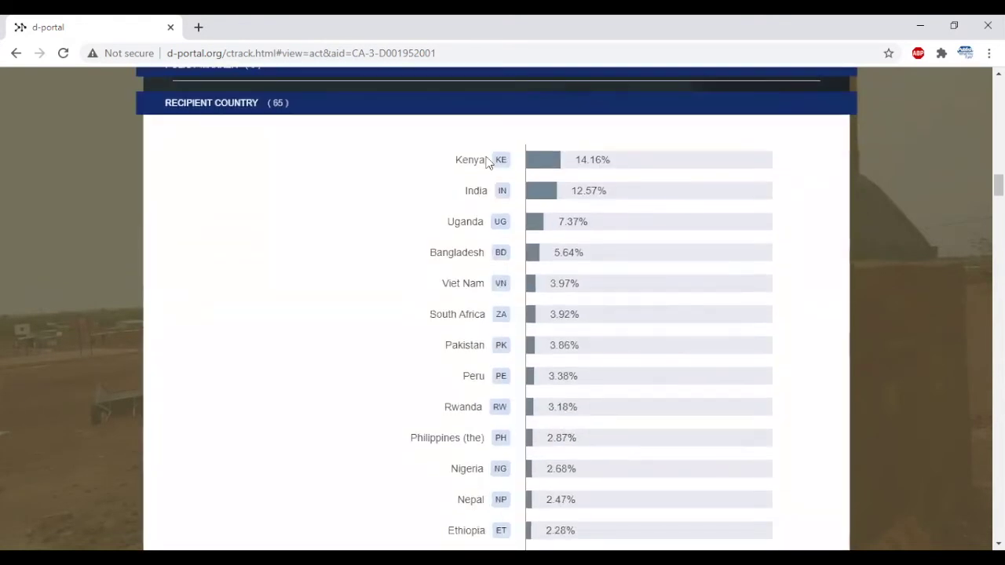
{"action": "scroll", "coordinate": [690, 241], "scroll_direction": "down", "scroll_amount": 10}
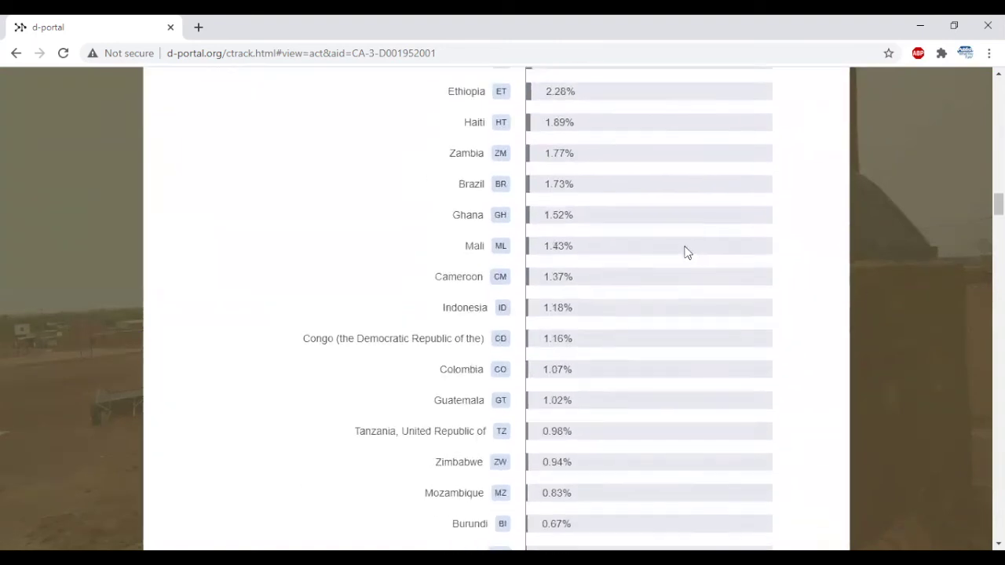
{"action": "scroll", "coordinate": [687, 257], "scroll_direction": "down", "scroll_amount": 15}
{"action": "scroll", "coordinate": [689, 261], "scroll_direction": "down", "scroll_amount": 2}
{"action": "scroll", "coordinate": [687, 259], "scroll_direction": "down", "scroll_amount": 15}
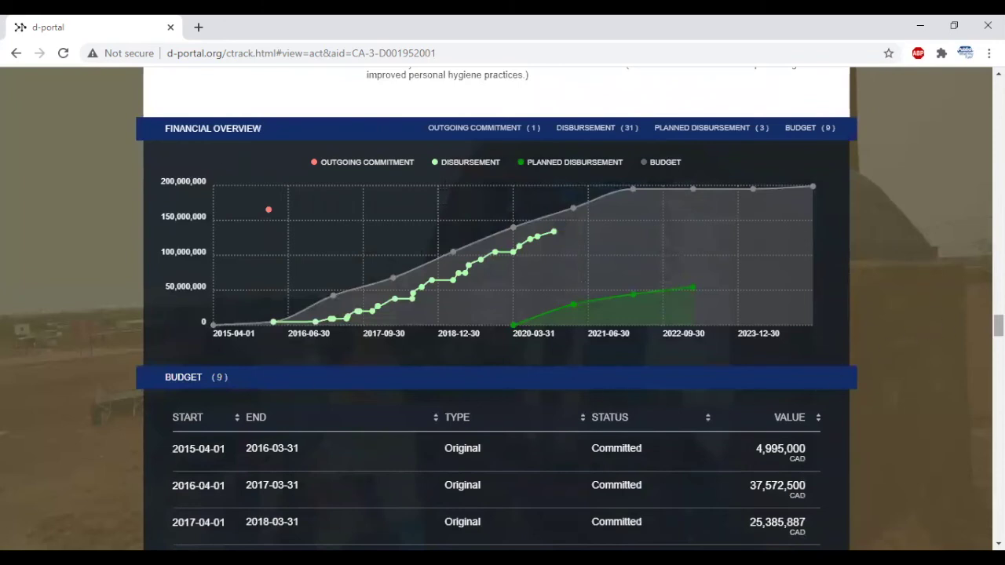
{"action": "left_click_drag", "start_coordinate": [998, 325], "coordinate": [998, 364]}
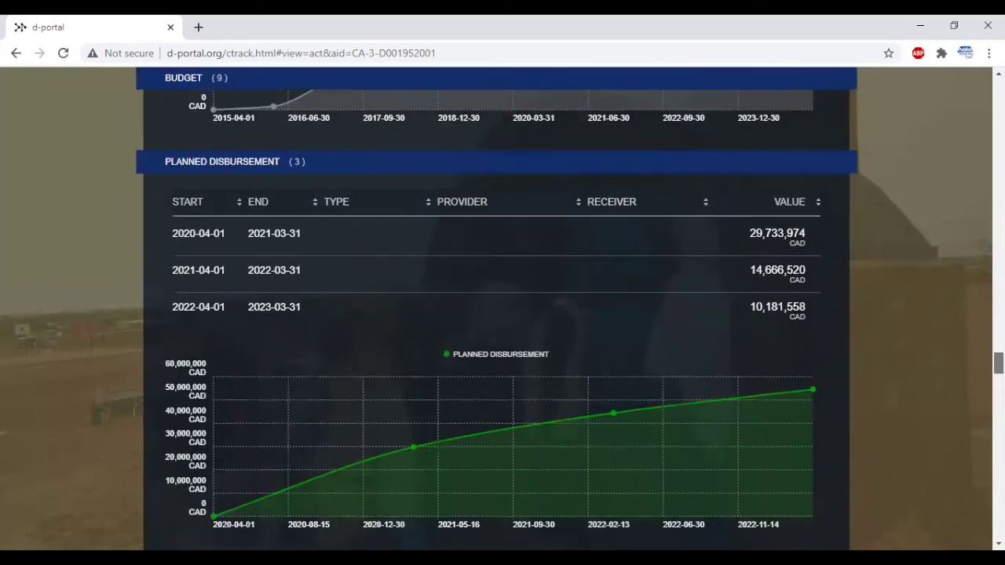
{"action": "scroll", "coordinate": [824, 353], "scroll_direction": "down", "scroll_amount": 15}
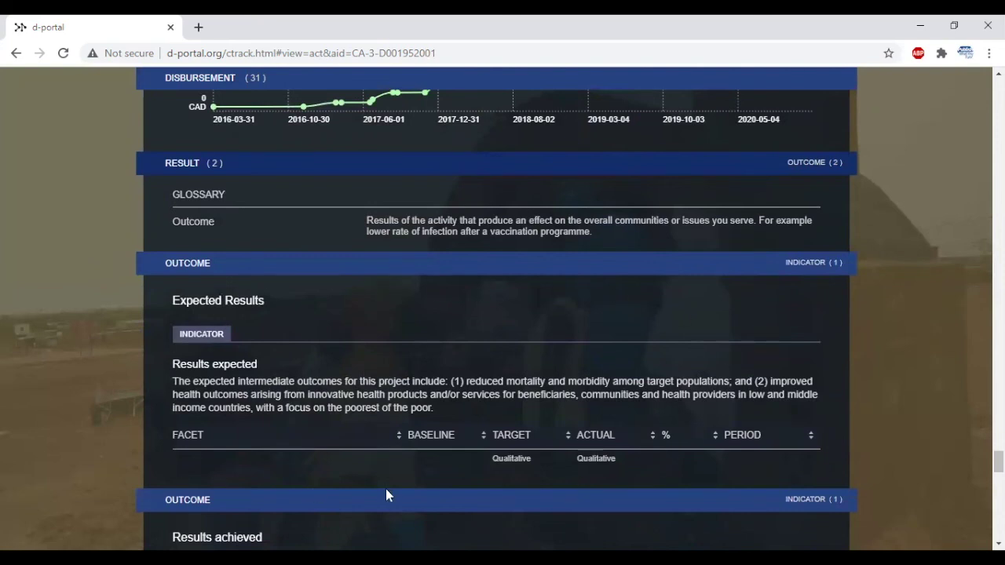
{"action": "scroll", "coordinate": [562, 376], "scroll_direction": "down", "scroll_amount": 4}
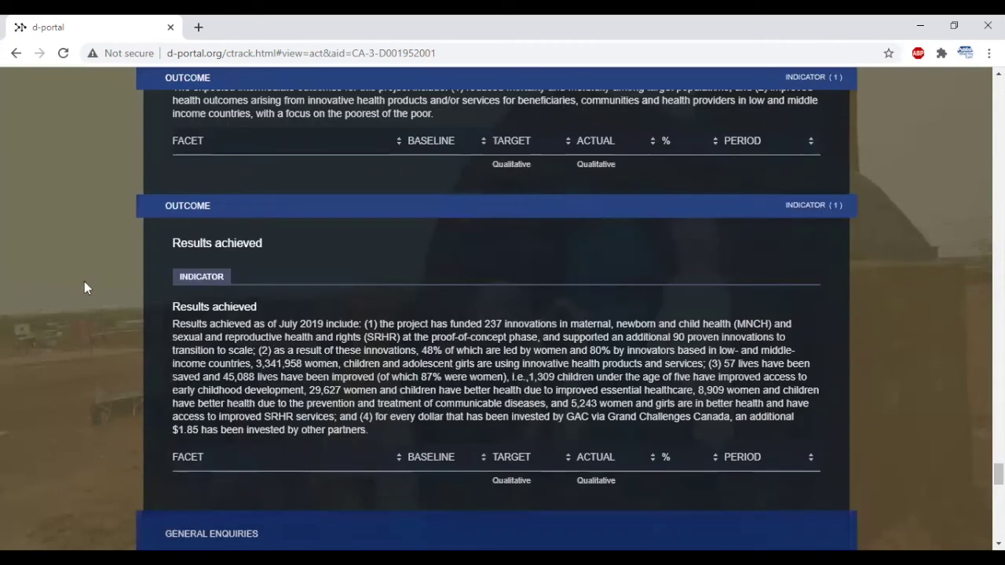
{"action": "scroll", "coordinate": [865, 370], "scroll_direction": "down", "scroll_amount": 4}
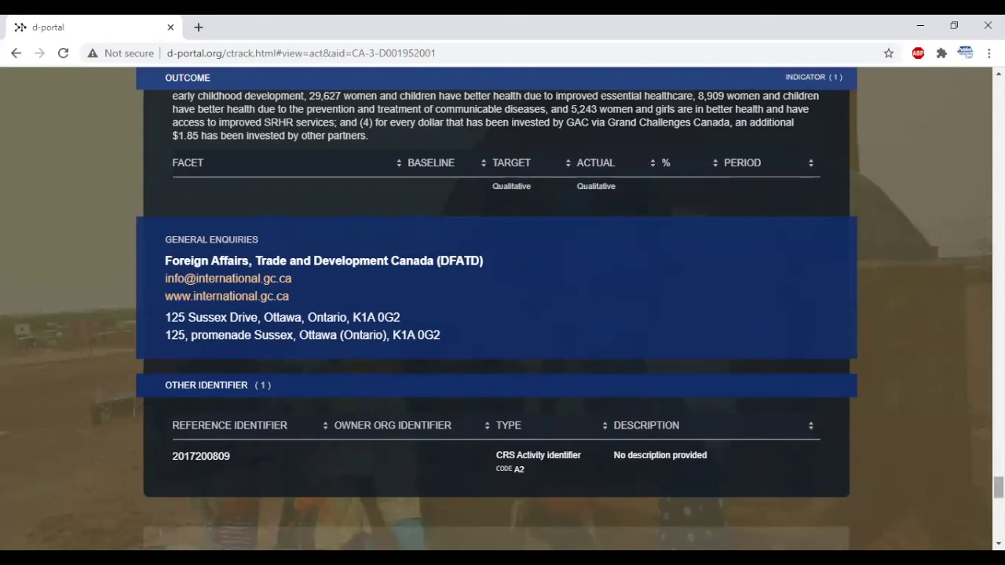
{"action": "left_click_drag", "start_coordinate": [998, 488], "coordinate": [998, 108]}
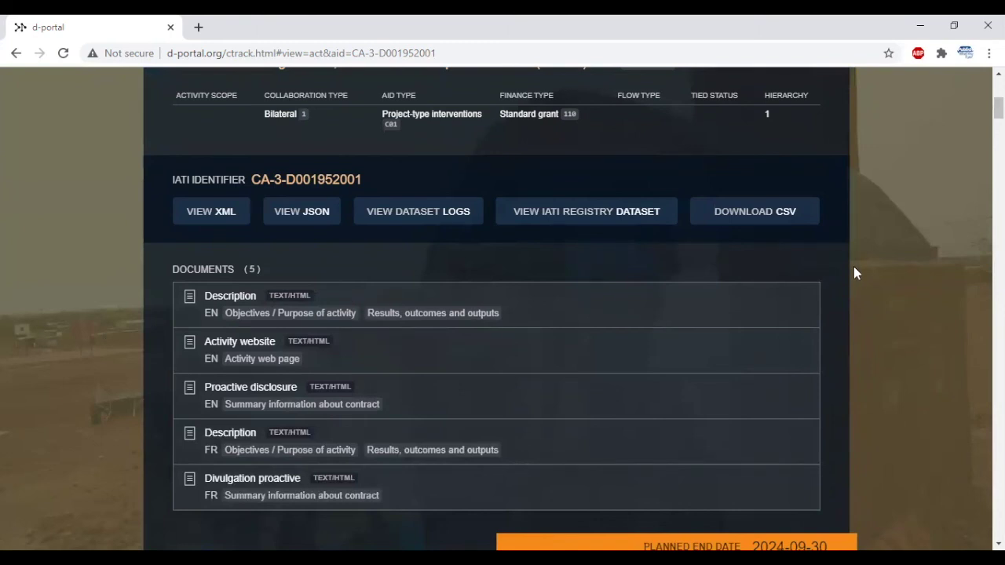
{"action": "scroll", "coordinate": [854, 266], "scroll_direction": "down", "scroll_amount": 1}
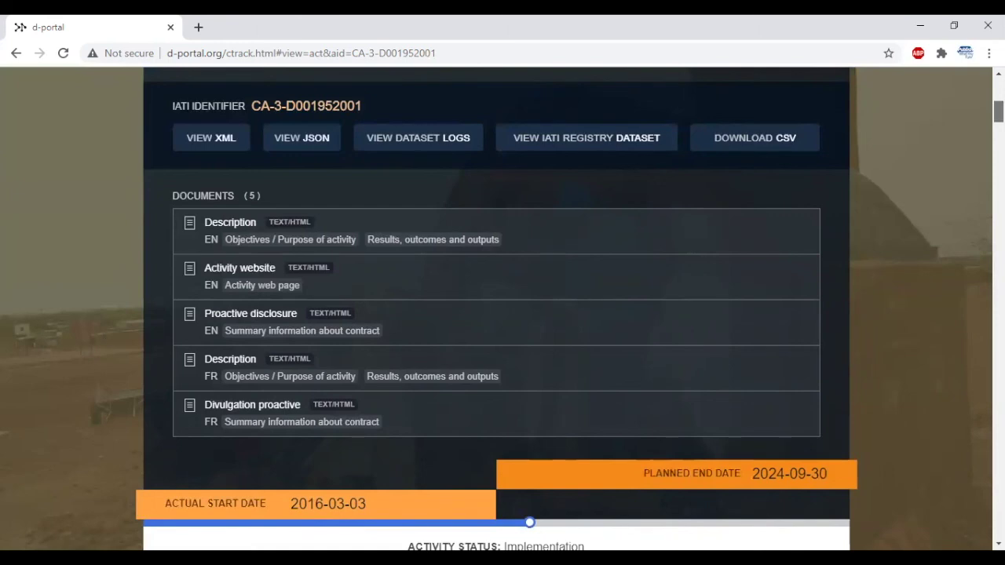
{"action": "left_click_drag", "start_coordinate": [998, 112], "coordinate": [998, 488]}
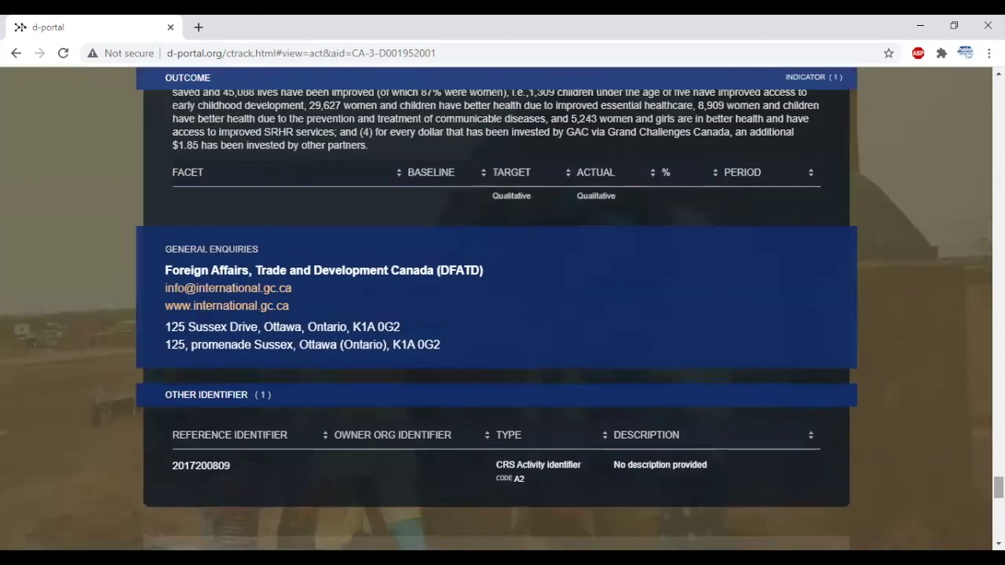